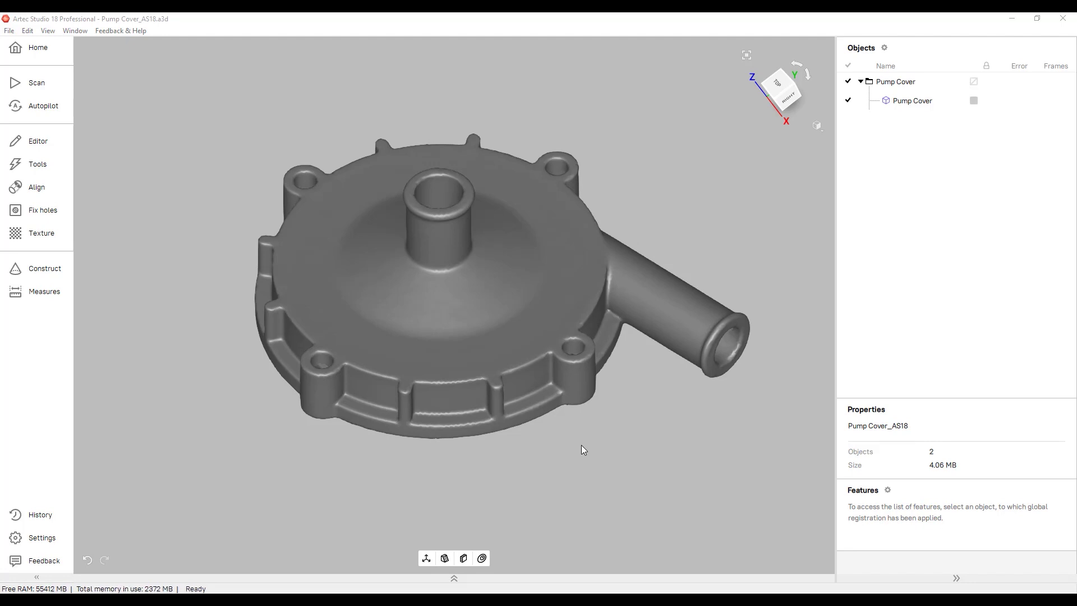
# - Import the Pump Cover_CAD file as a CAD model beside the Pump Cover scan
pyautogui.moveTo(708, 419); pyautogui.dragTo(388, 367)
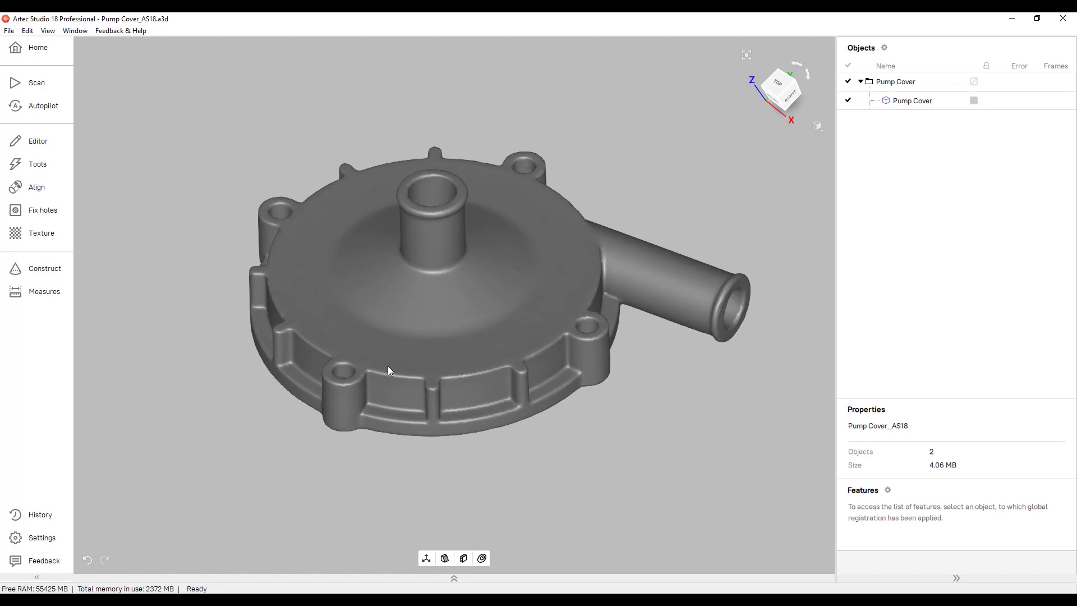
pyautogui.moveTo(388, 367); pyautogui.dragTo(473, 285)
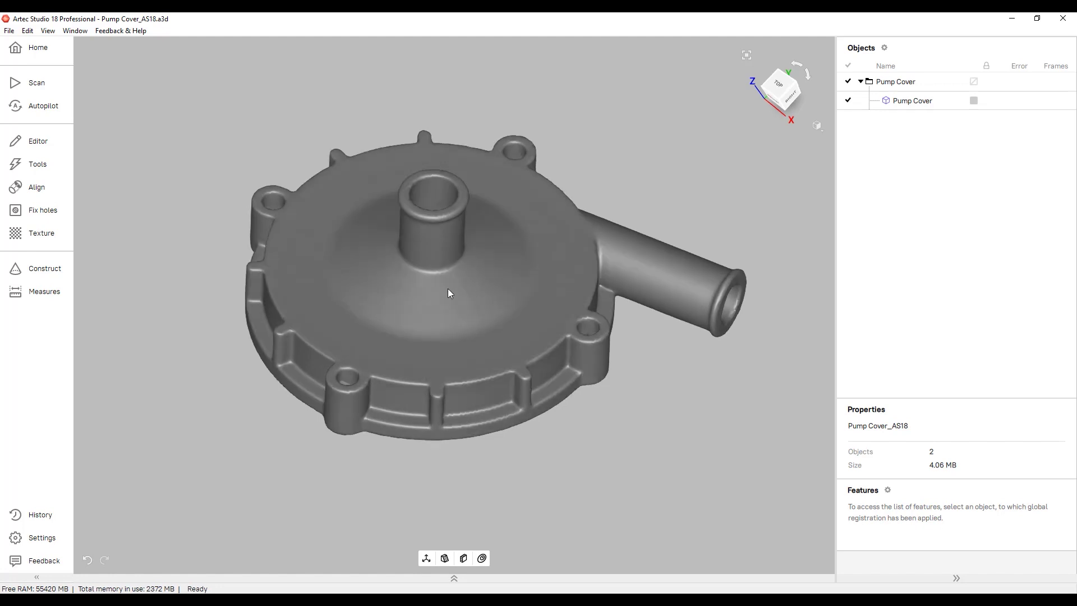
pyautogui.click(9, 31)
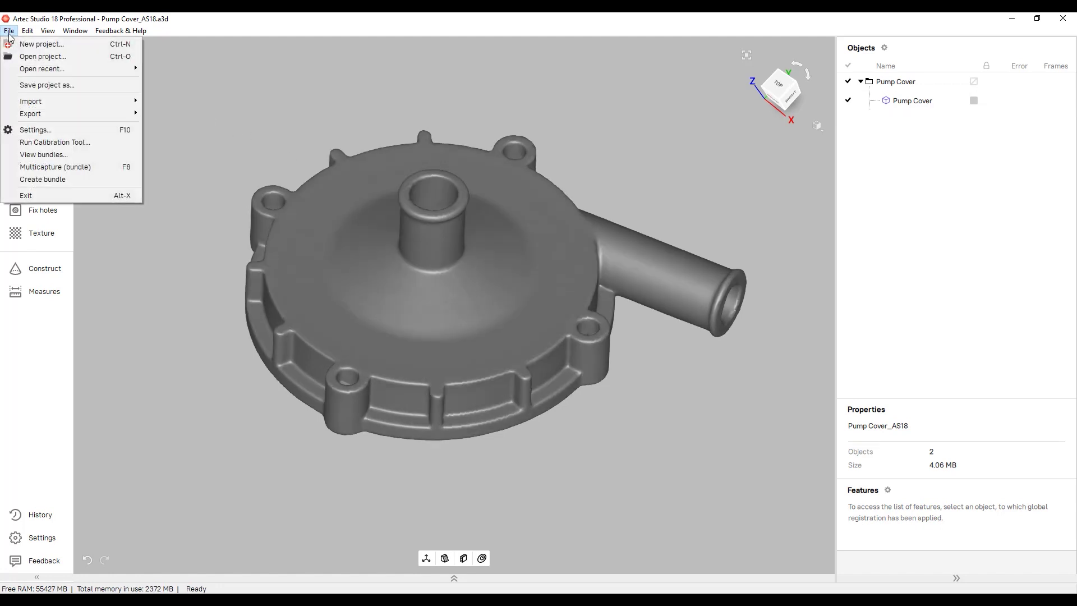
pyautogui.moveTo(68, 102)
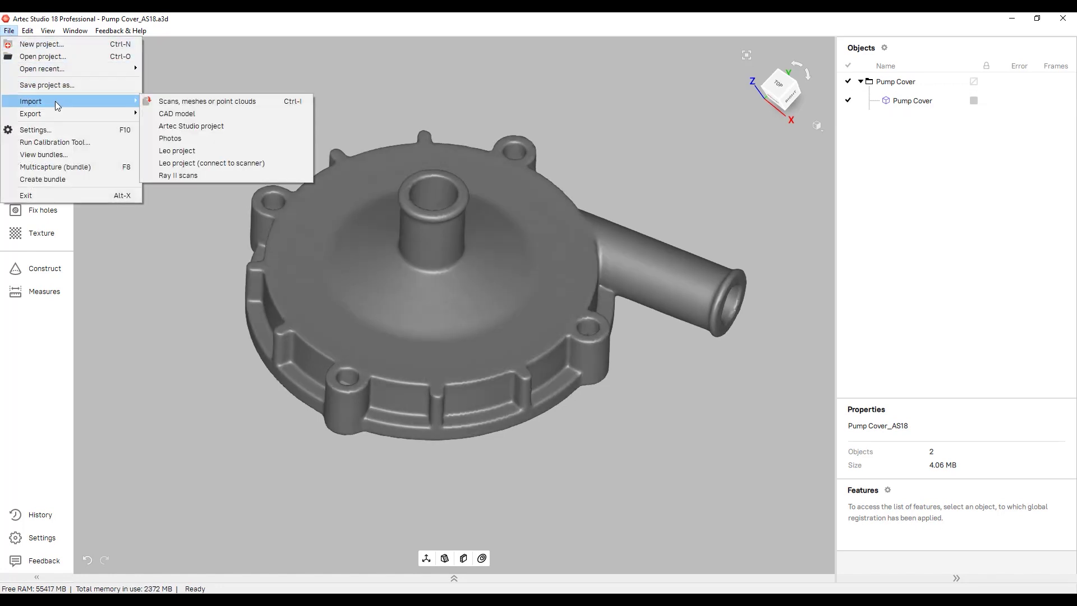
pyautogui.click(179, 114)
pyautogui.click(491, 254)
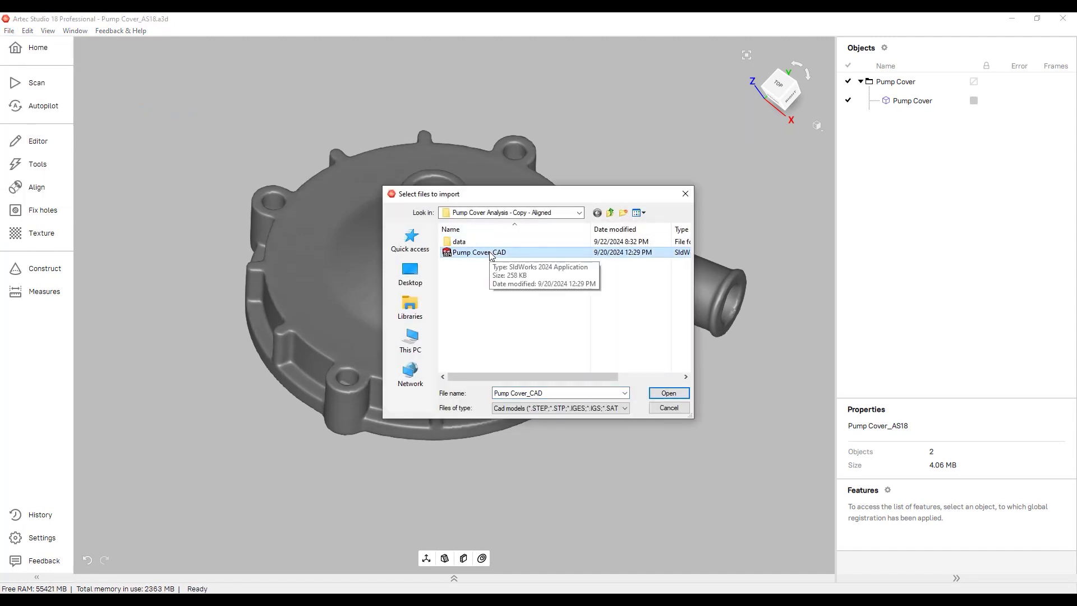
pyautogui.click(666, 393)
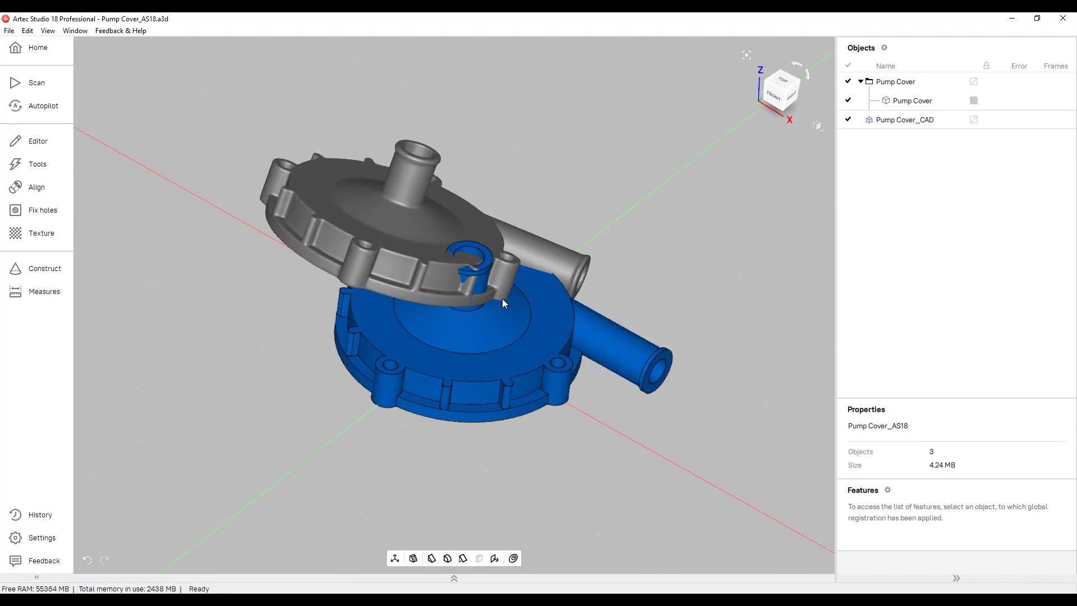
pyautogui.moveTo(503, 299); pyautogui.dragTo(458, 290)
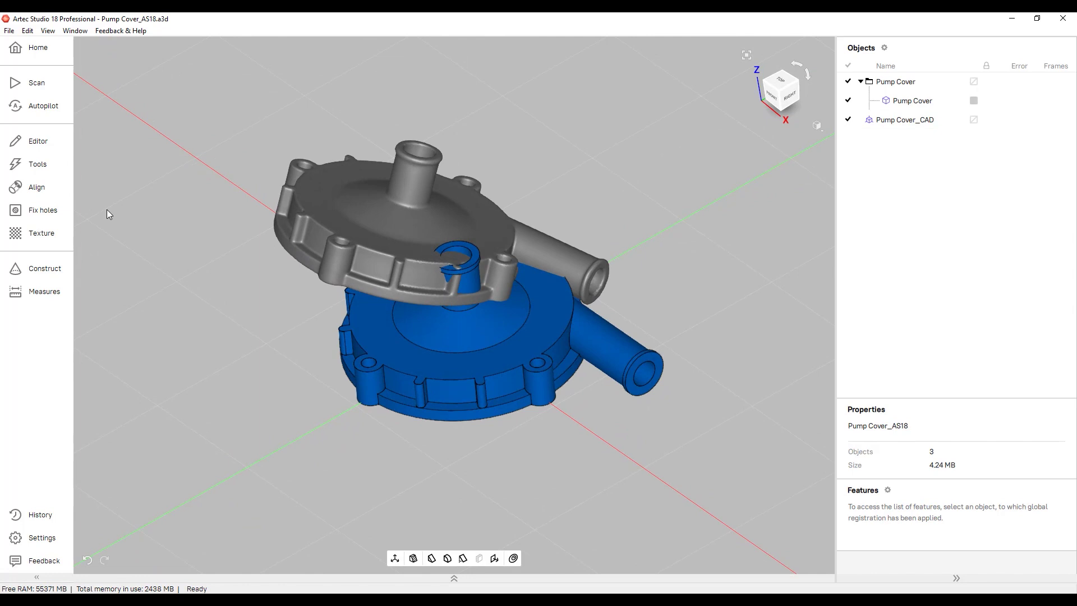
# - Best-fit align Pump Cover with Pump Cover_CAD using Auto points, then close Align
pyautogui.click(28, 189)
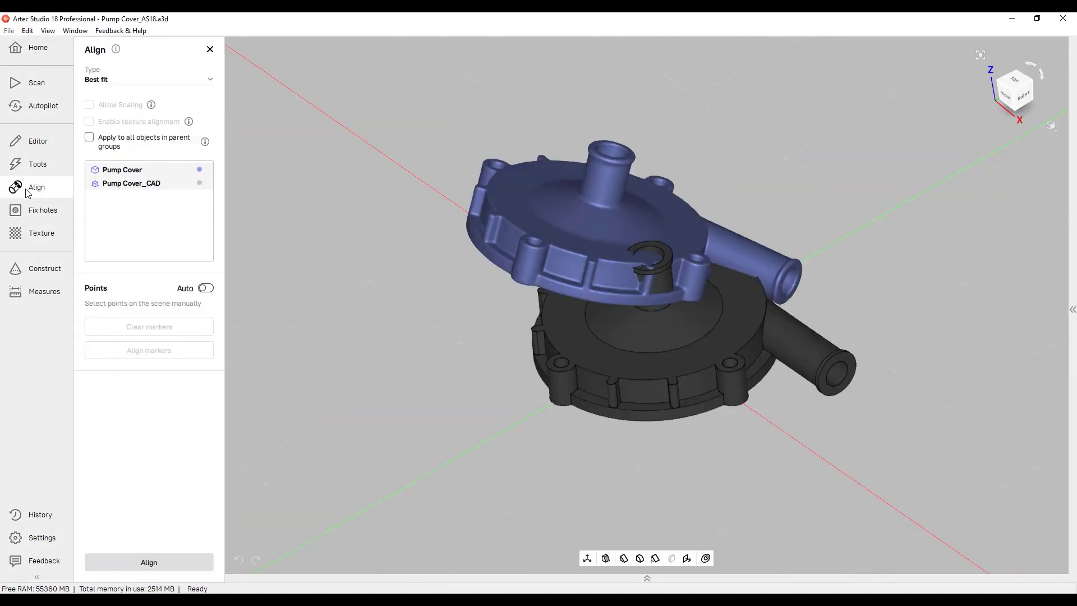
pyautogui.click(200, 183)
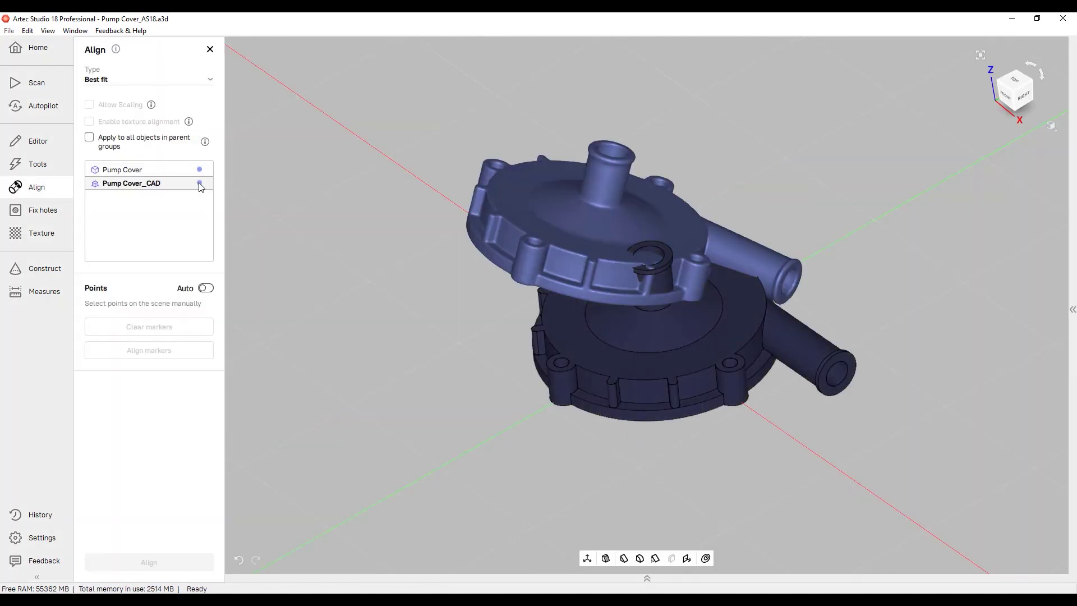
pyautogui.click(199, 169)
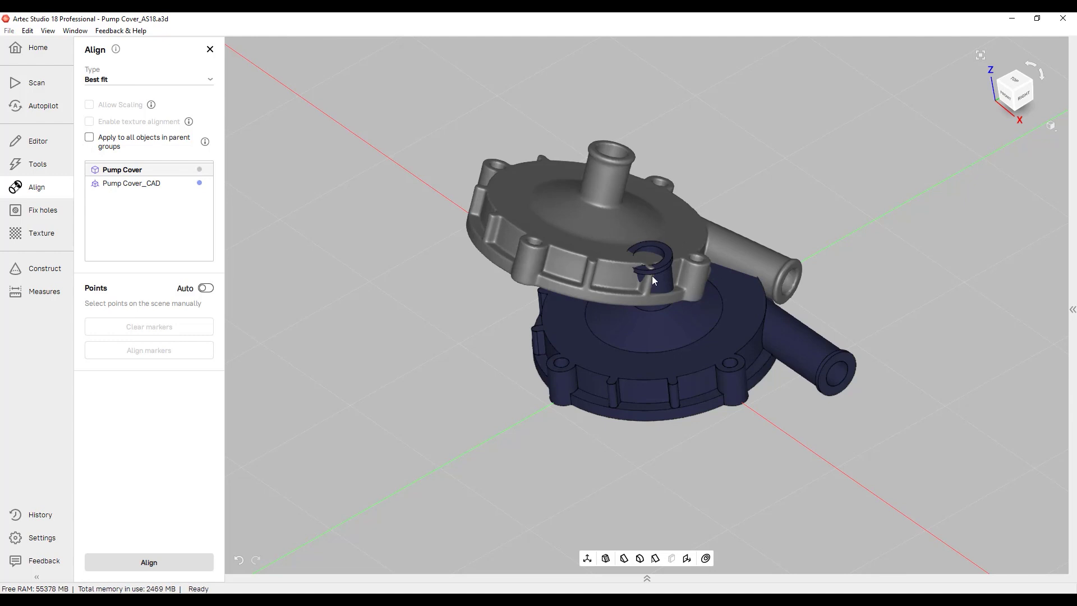
pyautogui.click(203, 288)
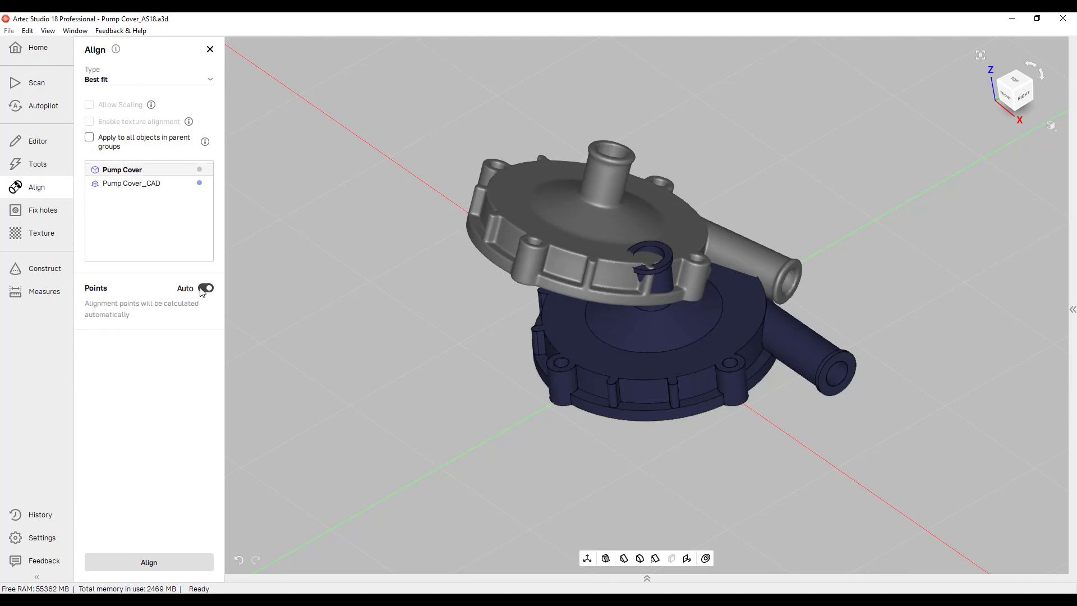
pyautogui.click(152, 561)
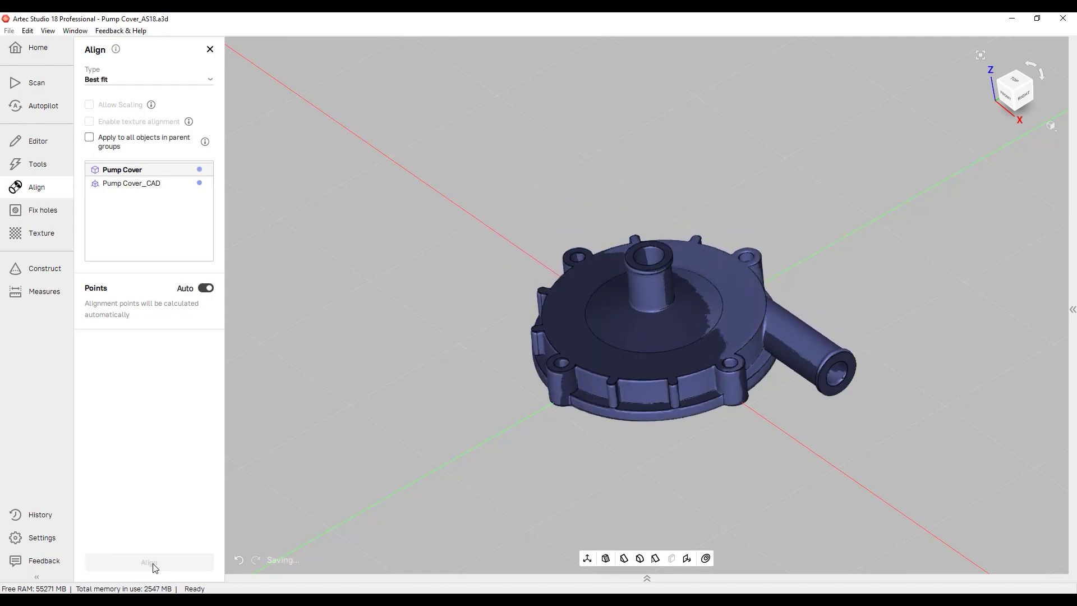
pyautogui.moveTo(712, 439); pyautogui.dragTo(937, 97)
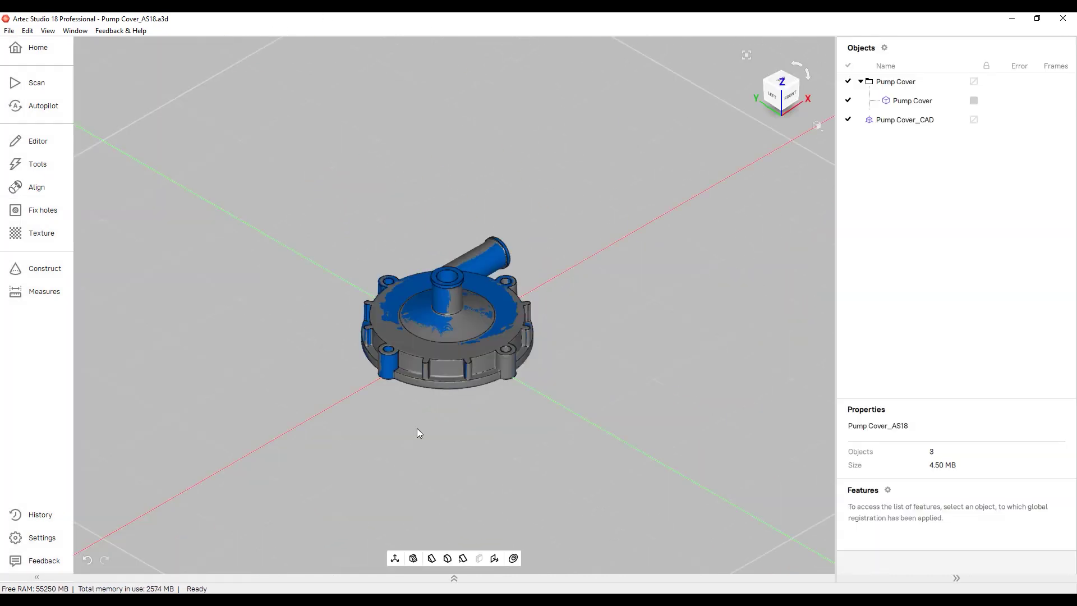
pyautogui.click(210, 50)
# - Start a new Distance map measurement from the Measures tools
pyautogui.click(39, 291)
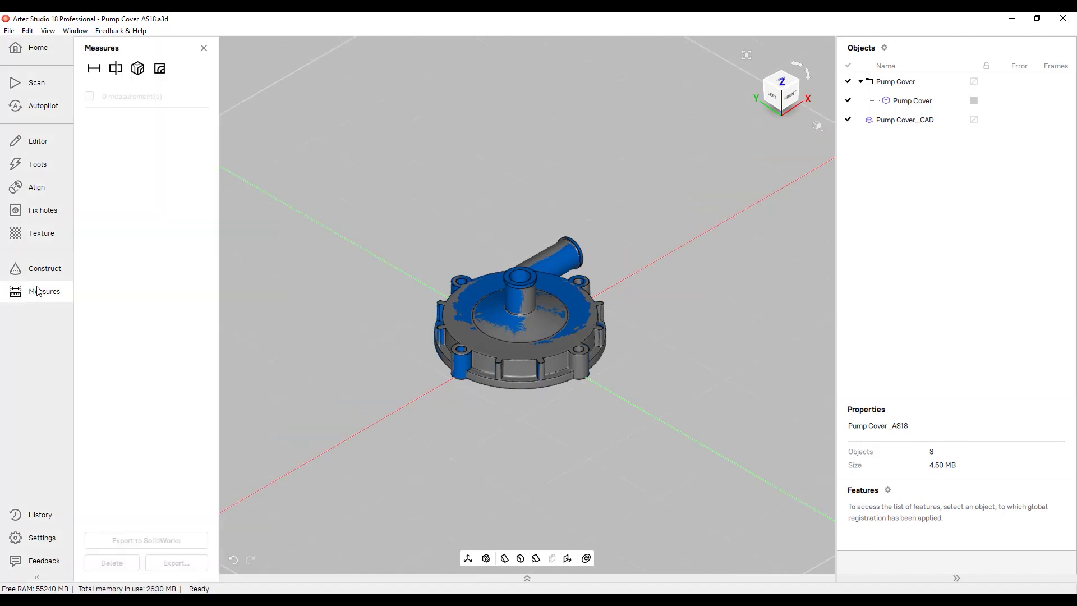
pyautogui.click(137, 69)
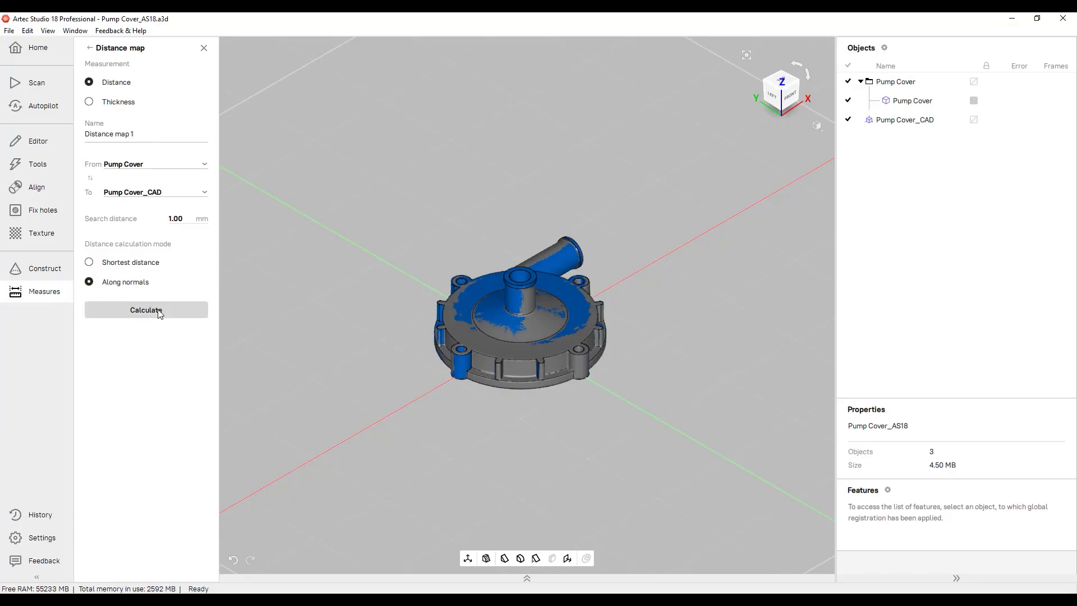
# - Calculate the scan-to-CAD distance map and enable tolerance check at 0.1 mm
pyautogui.click(157, 310)
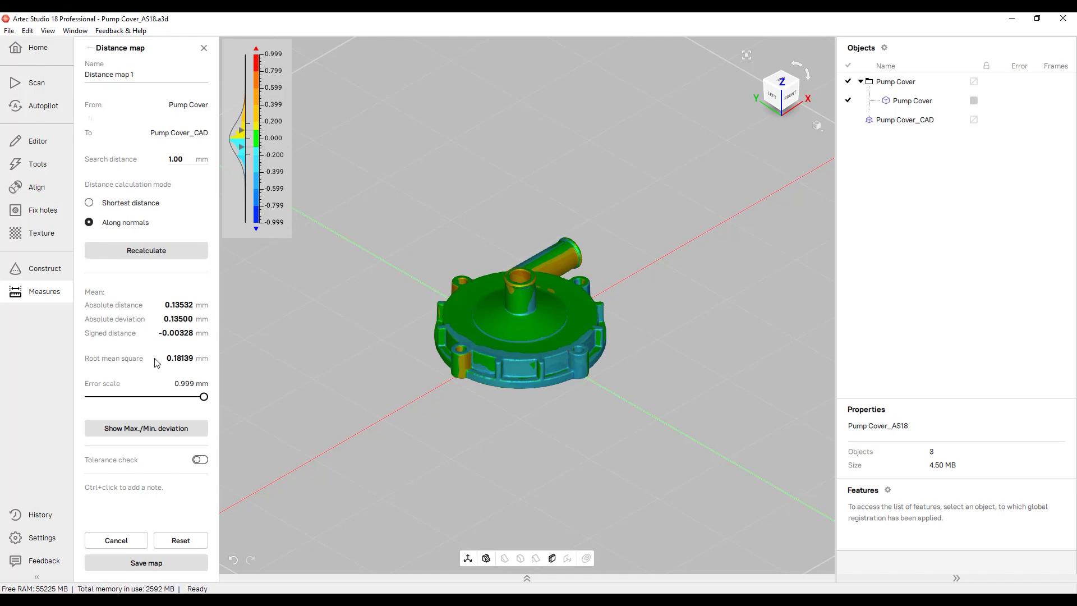
pyautogui.click(200, 459)
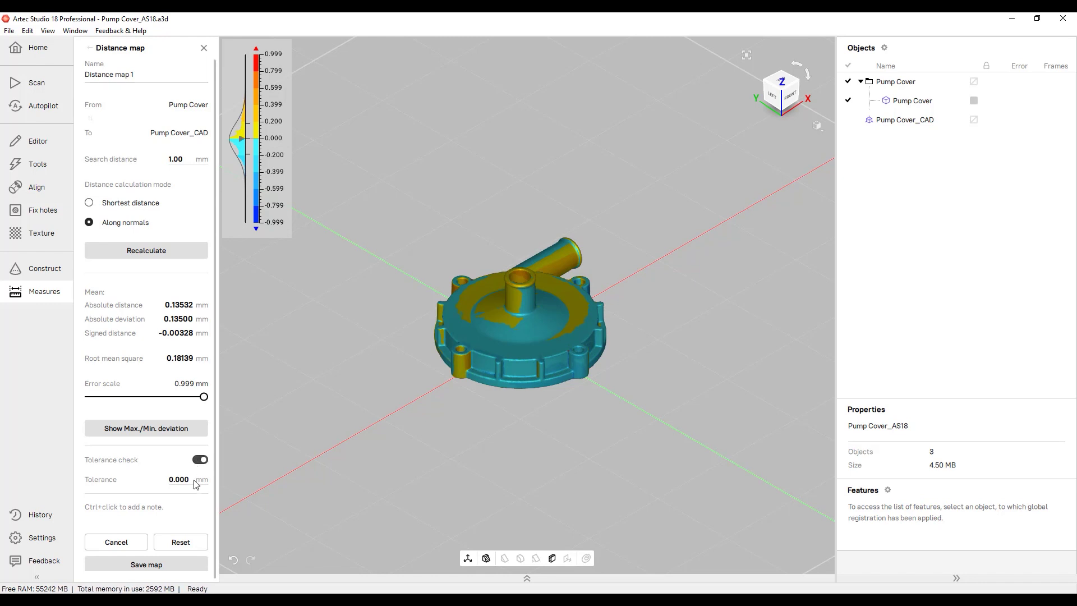
pyautogui.doubleClick(180, 479)
pyautogui.write('0.1')
pyautogui.press('Return')
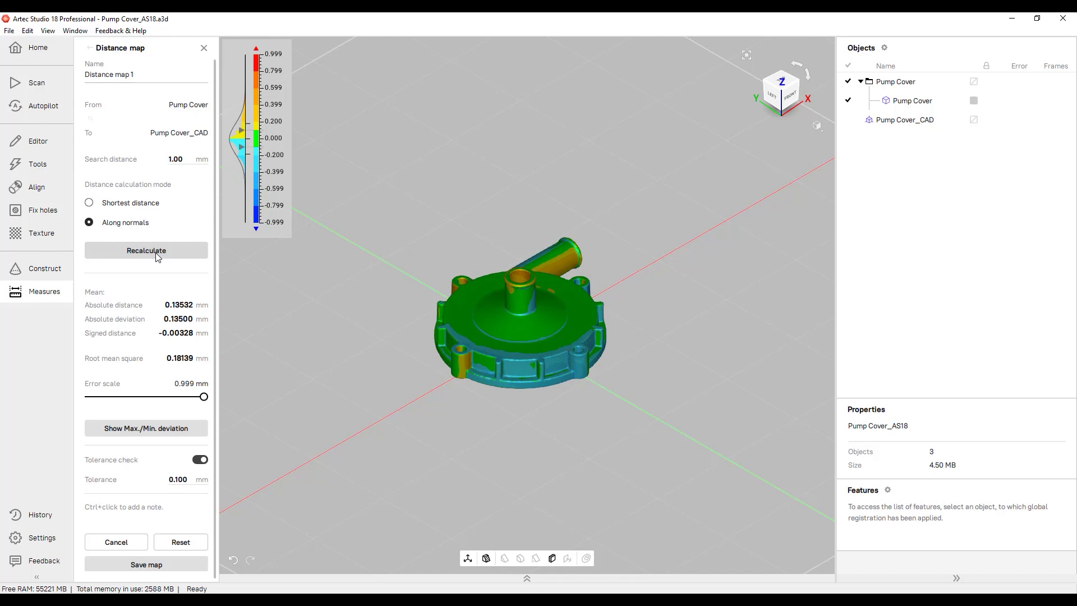
pyautogui.scroll(3, 518, 318)
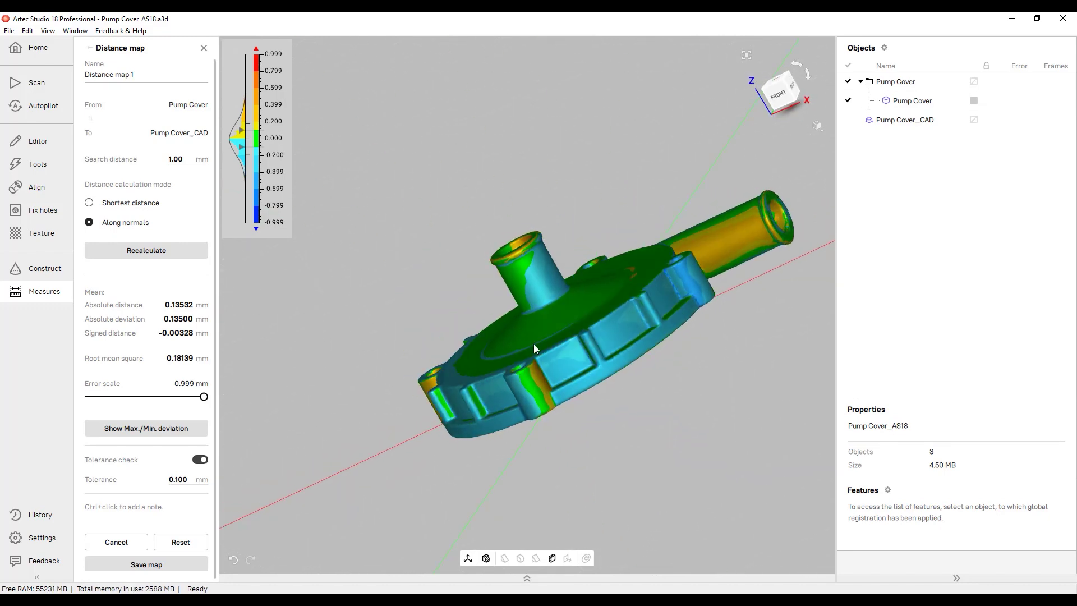
pyautogui.moveTo(533, 345); pyautogui.dragTo(697, 435)
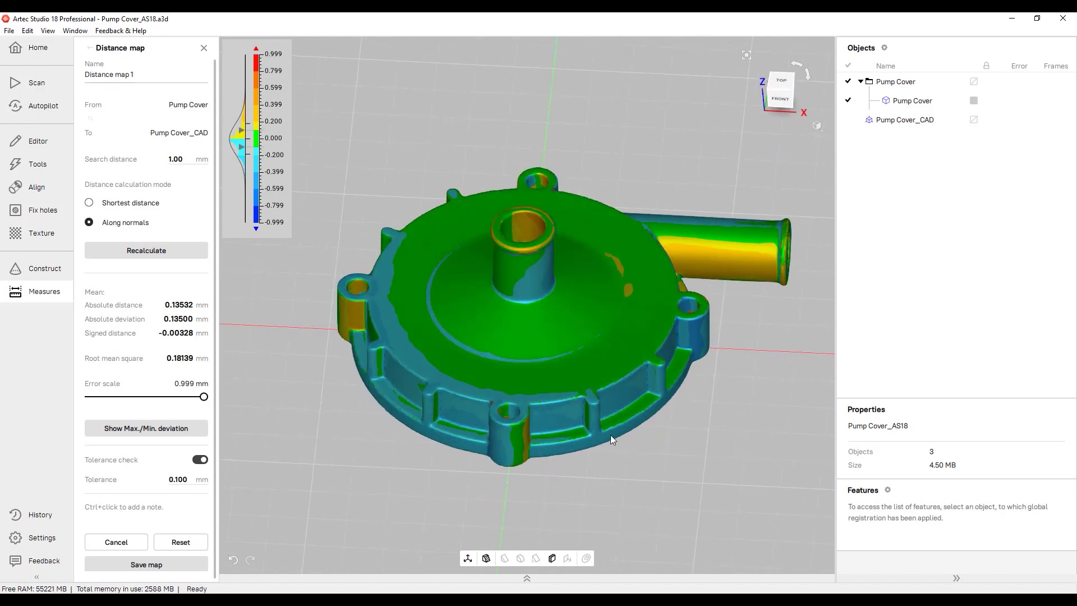
# - Show the -0.999 and 0.991 deviation callouts, reposition them, and save Distance map 1
pyautogui.click(168, 428)
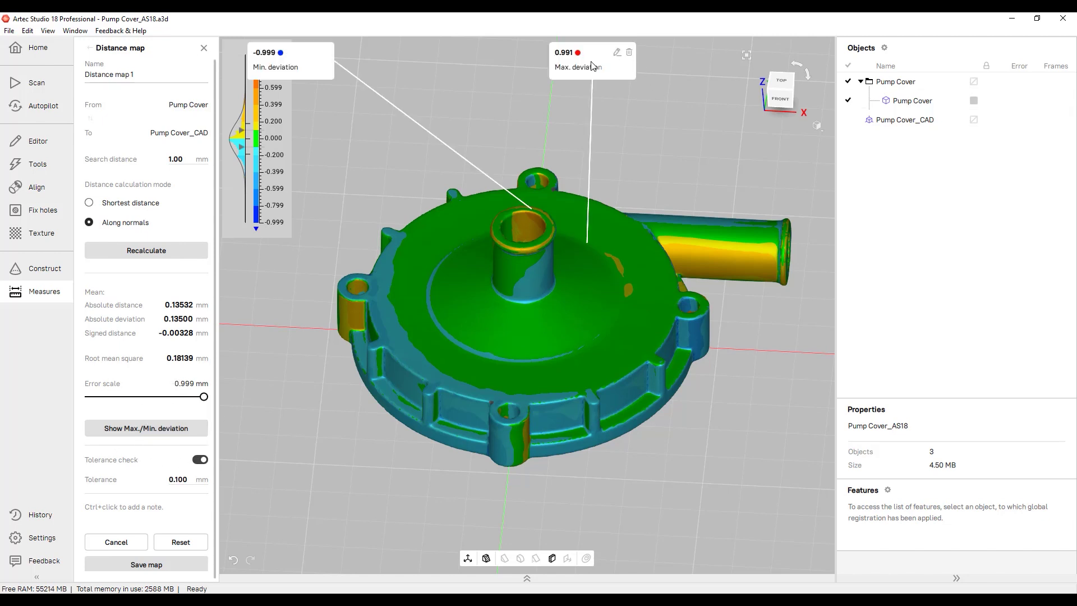
pyautogui.moveTo(593, 66); pyautogui.dragTo(725, 146)
pyautogui.moveTo(318, 66); pyautogui.dragTo(610, 82)
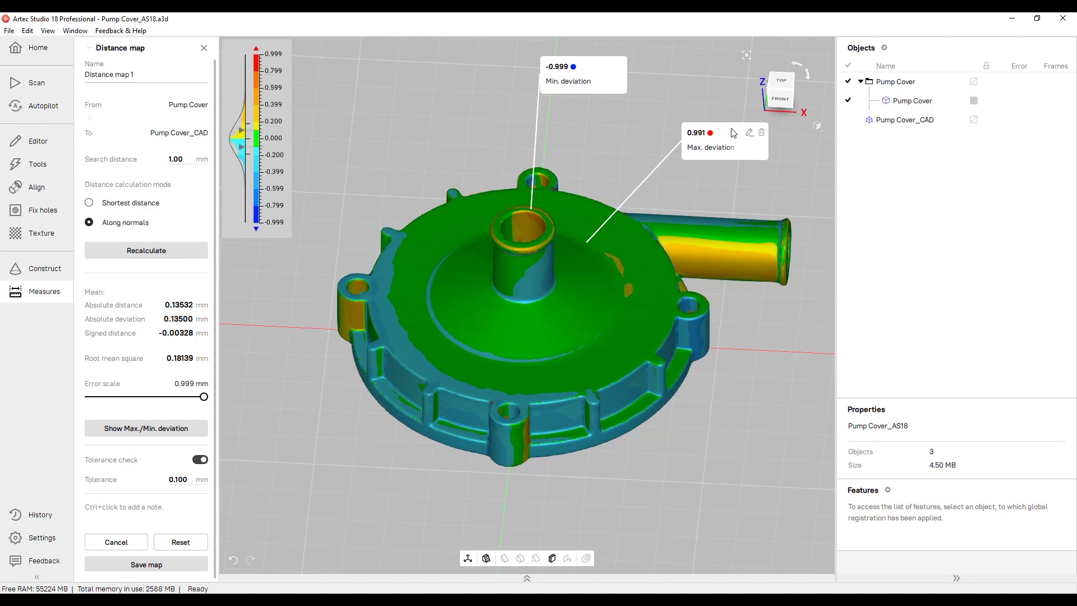
pyautogui.moveTo(733, 132); pyautogui.dragTo(733, 143)
pyautogui.moveTo(596, 83); pyautogui.dragTo(407, 102)
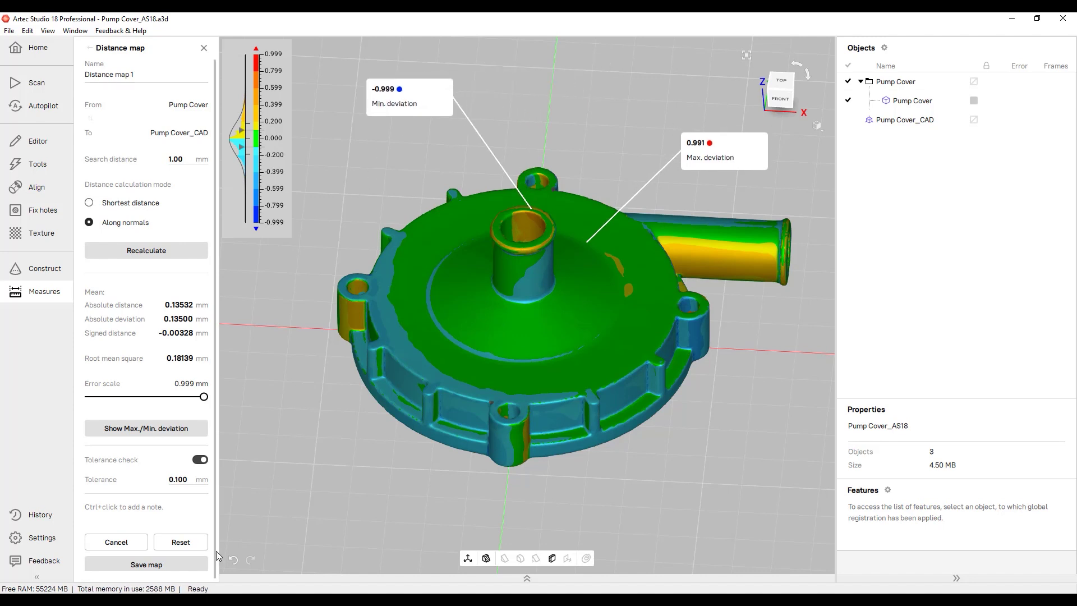
pyautogui.click(149, 566)
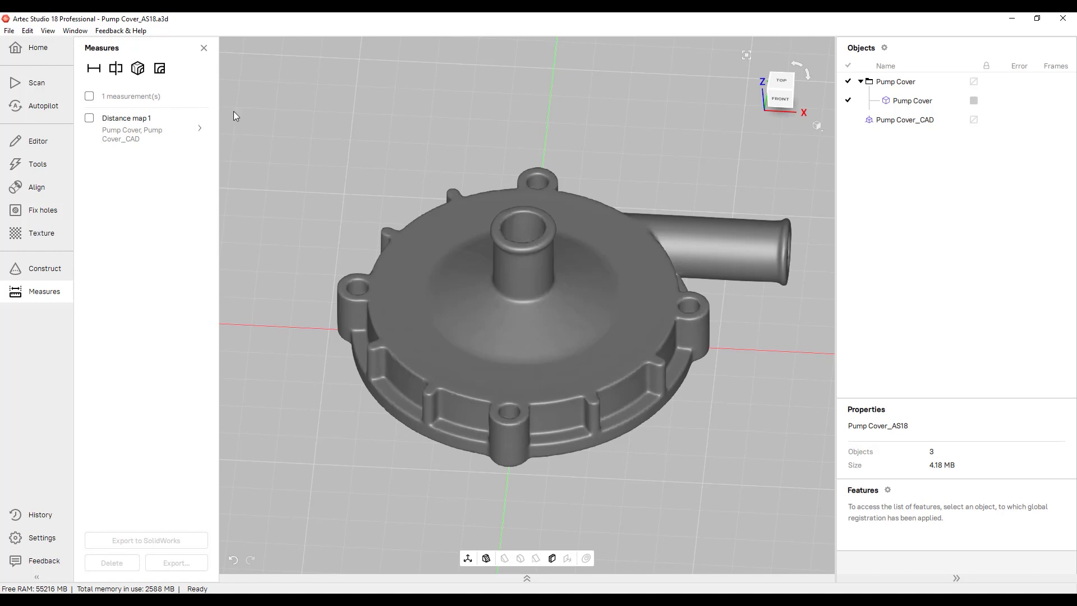
# - Calculate a section analysis using Pump Cover_CAD as reference and a raised underside-face plane
pyautogui.click(160, 68)
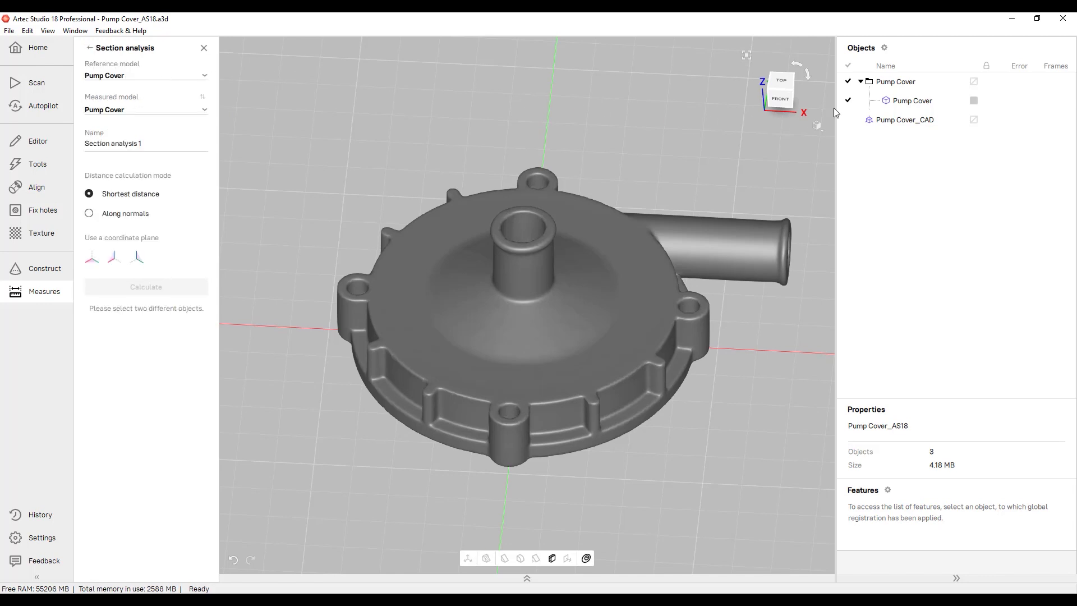
pyautogui.click(848, 120)
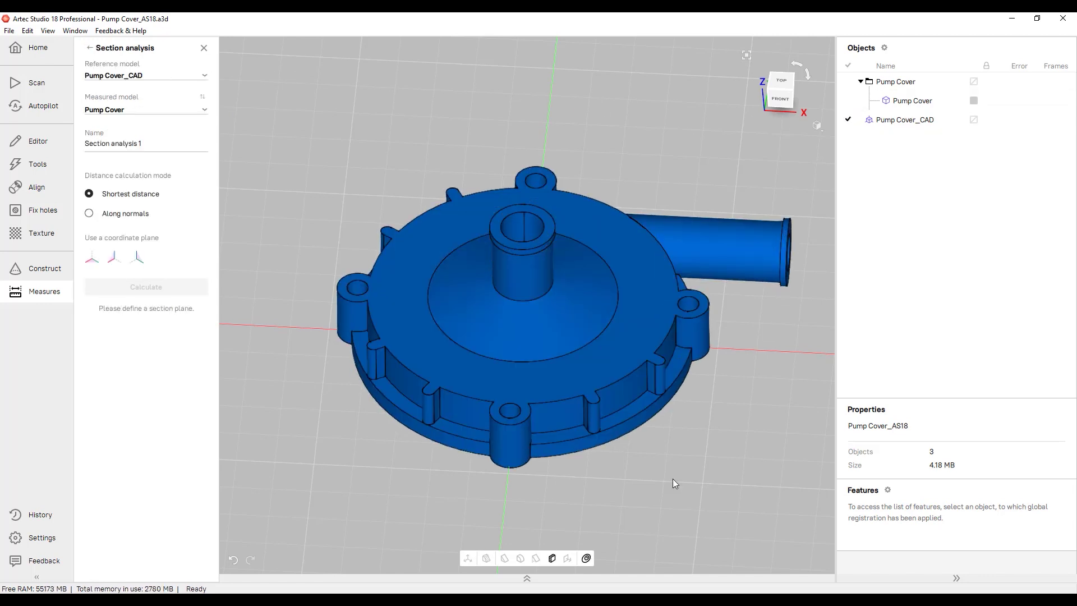
pyautogui.moveTo(674, 481); pyautogui.dragTo(573, 230)
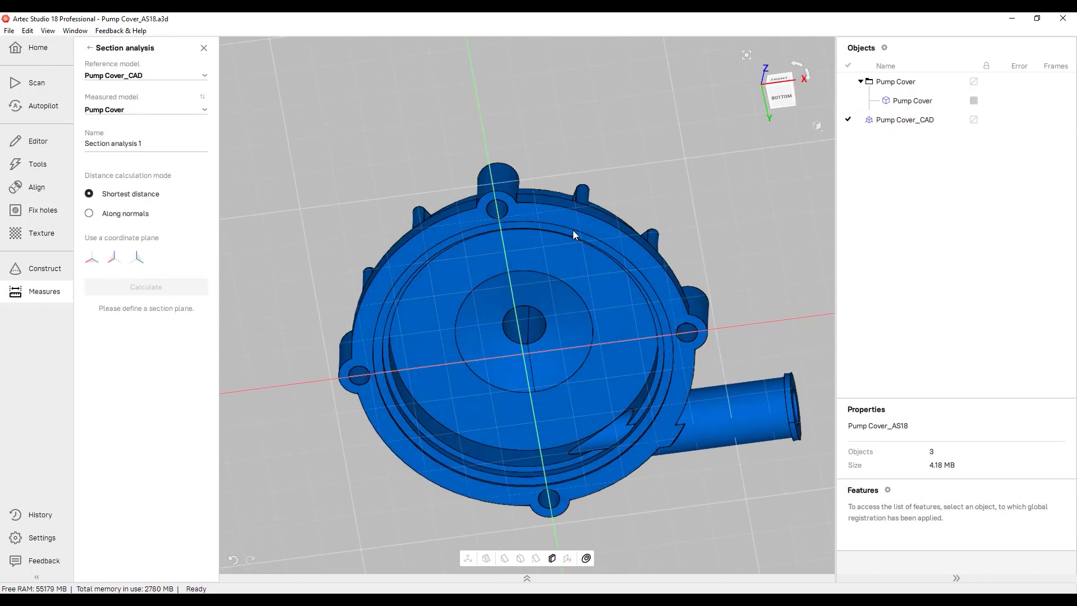
pyautogui.click(570, 198)
pyautogui.moveTo(472, 473); pyautogui.dragTo(473, 449)
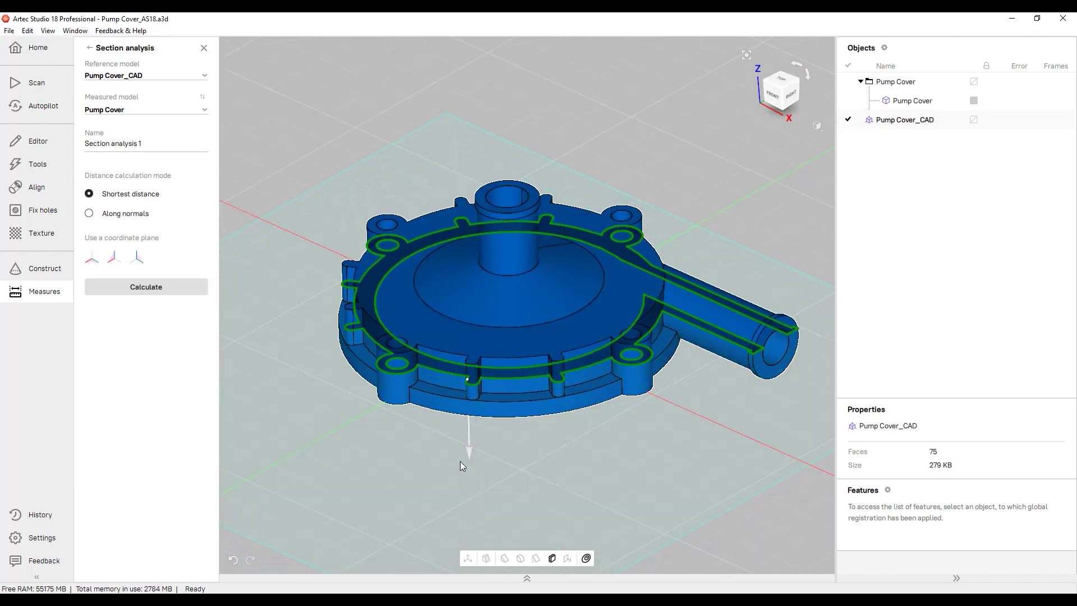
pyautogui.click(143, 286)
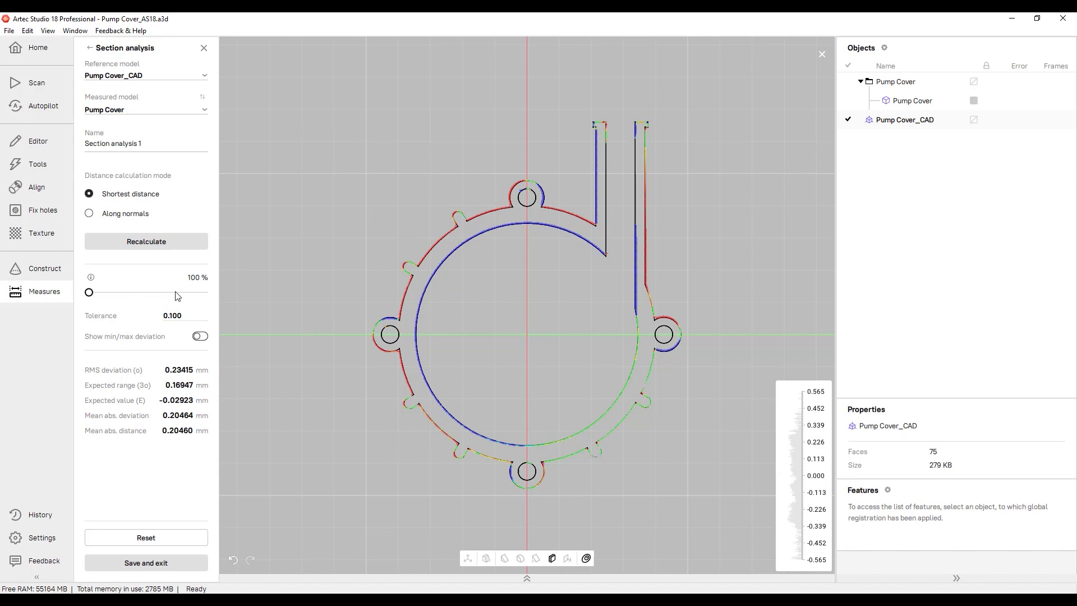
# - Preview the deviation whiskers on the section contours, then save Section analysis 1
pyautogui.moveTo(91, 293); pyautogui.dragTo(83, 297)
pyautogui.click(145, 562)
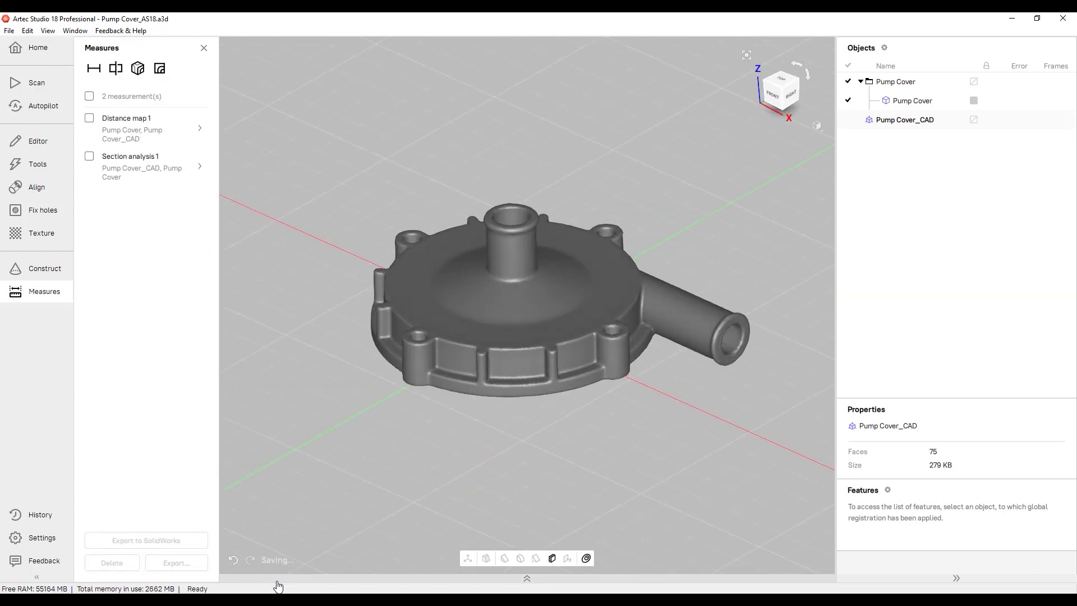